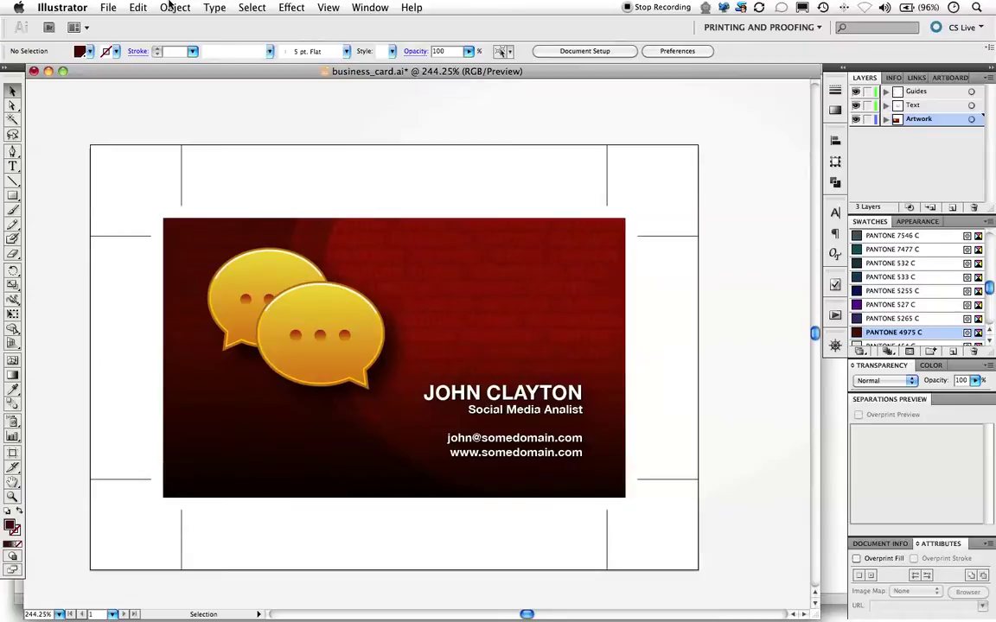
Convert business_card.ai to CMYK Color through File > Document Color Mode.
click(105, 8)
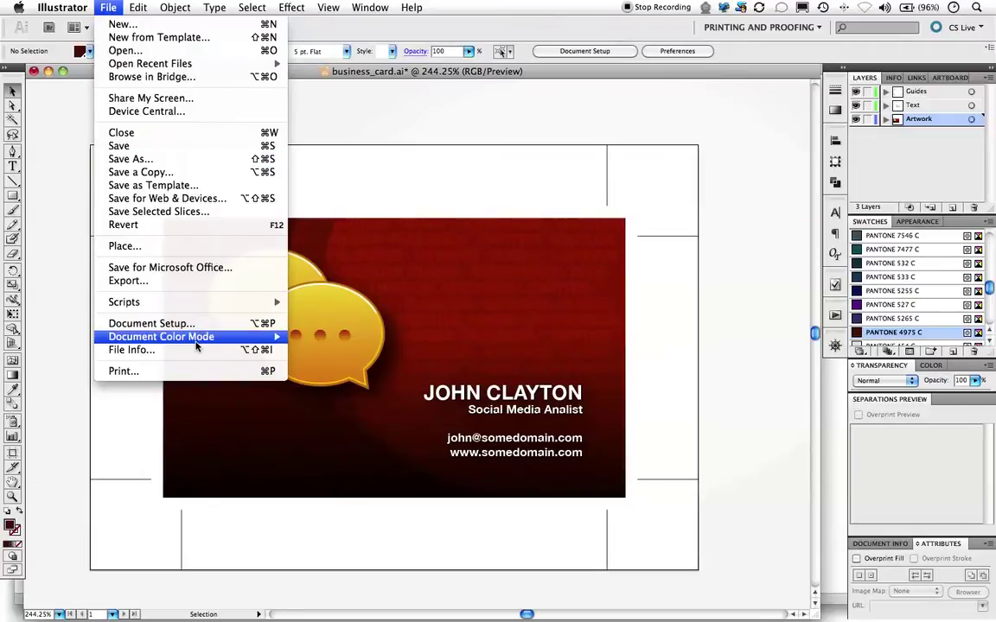
mouse_move(196, 342)
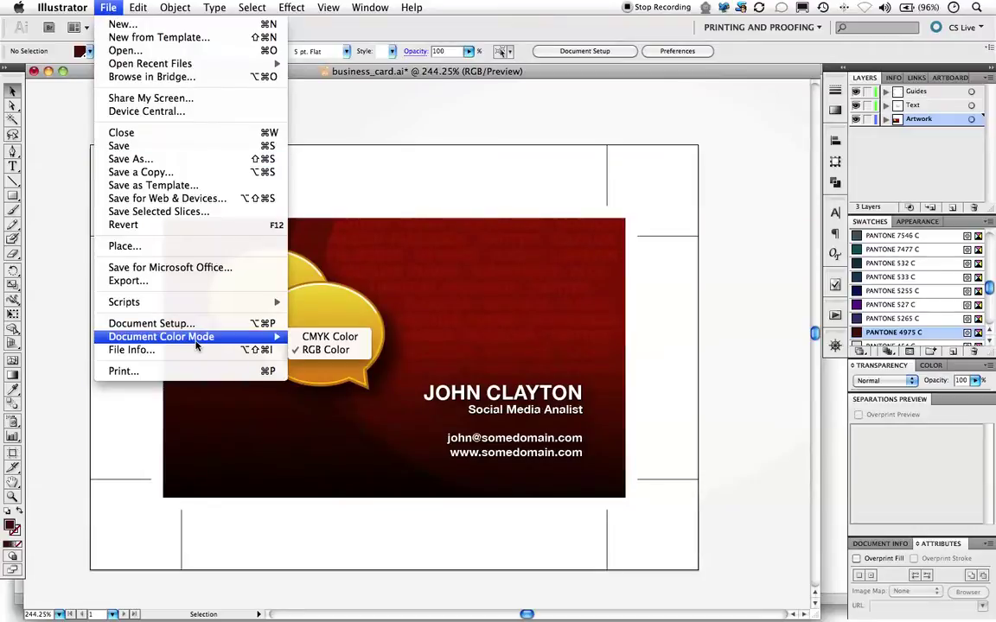
click(328, 338)
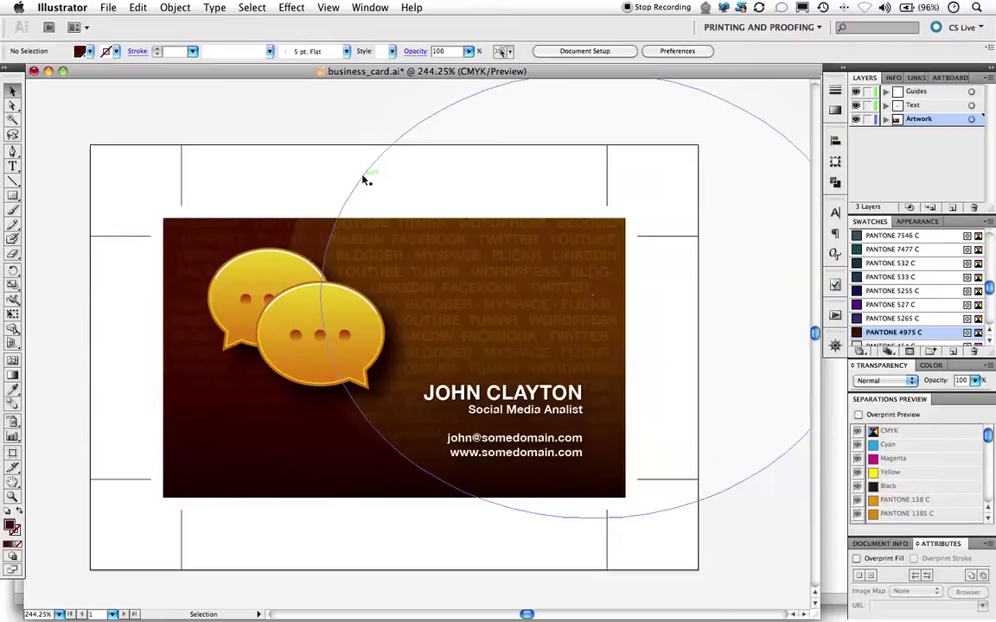
scroll(302, 132, up, 1)
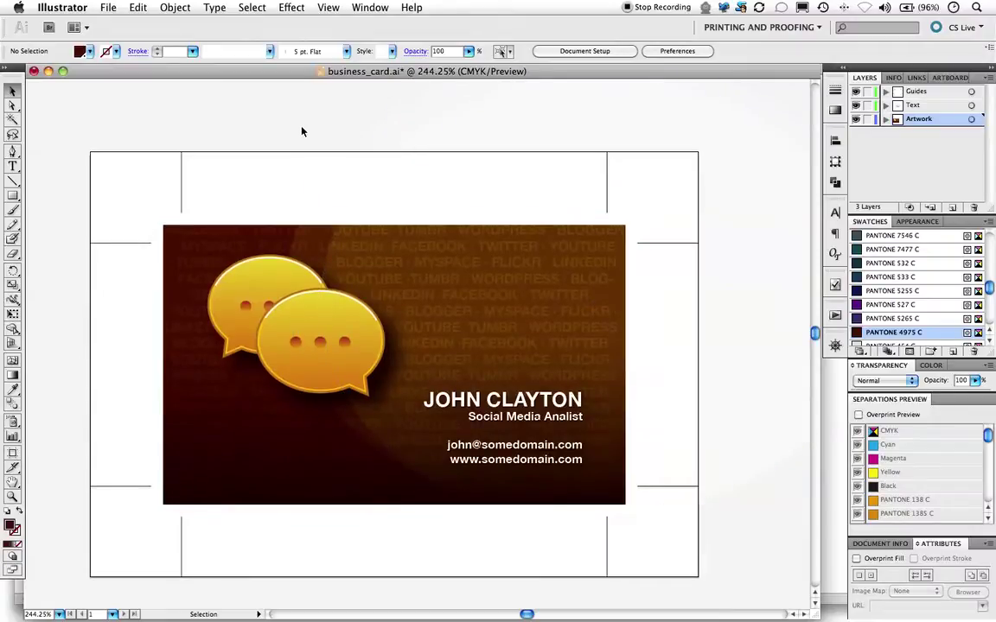
scroll(301, 131, up, 1)
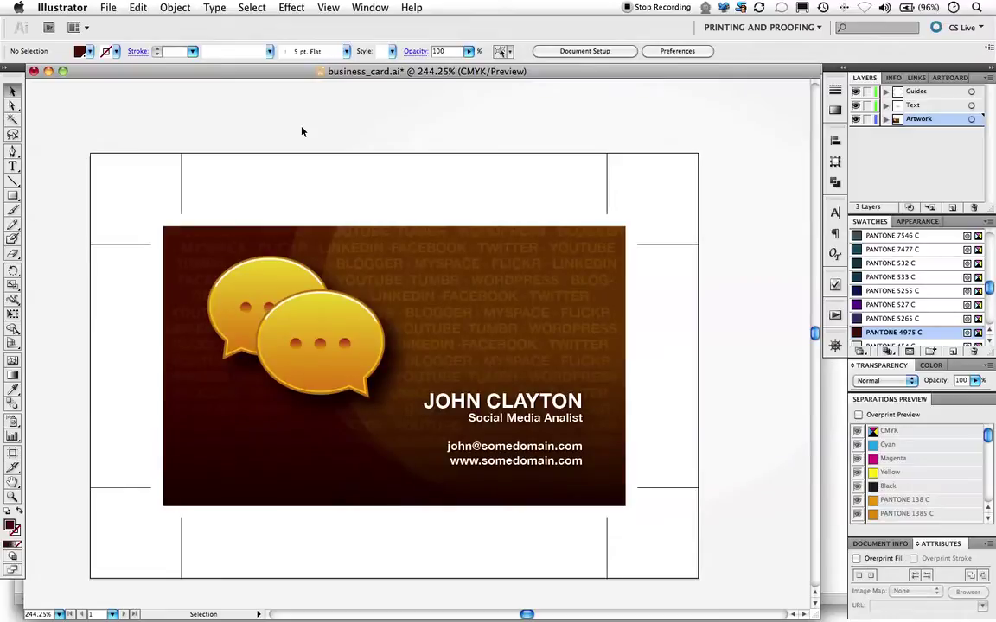
scroll(302, 131, left, 1)
Revert business_card.ai to RGB Color and hide the Guides and Text layers.
click(113, 6)
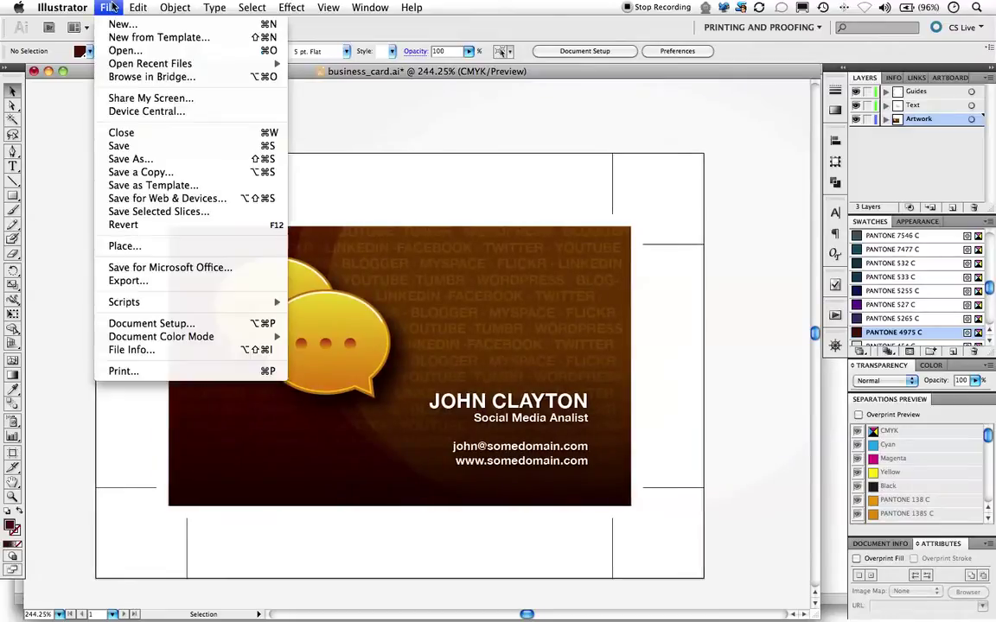
mouse_move(259, 336)
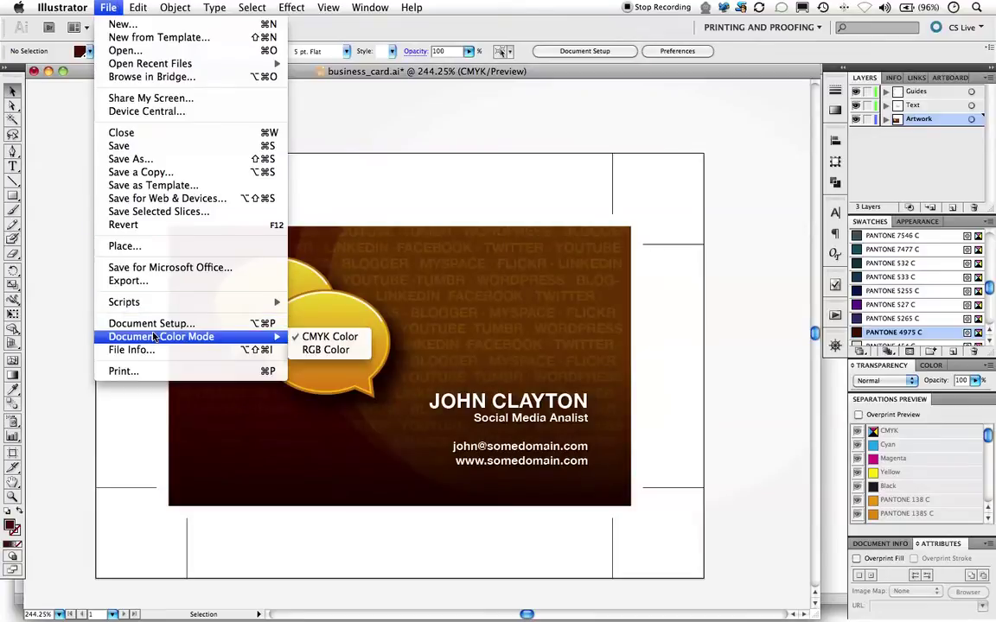
click(326, 350)
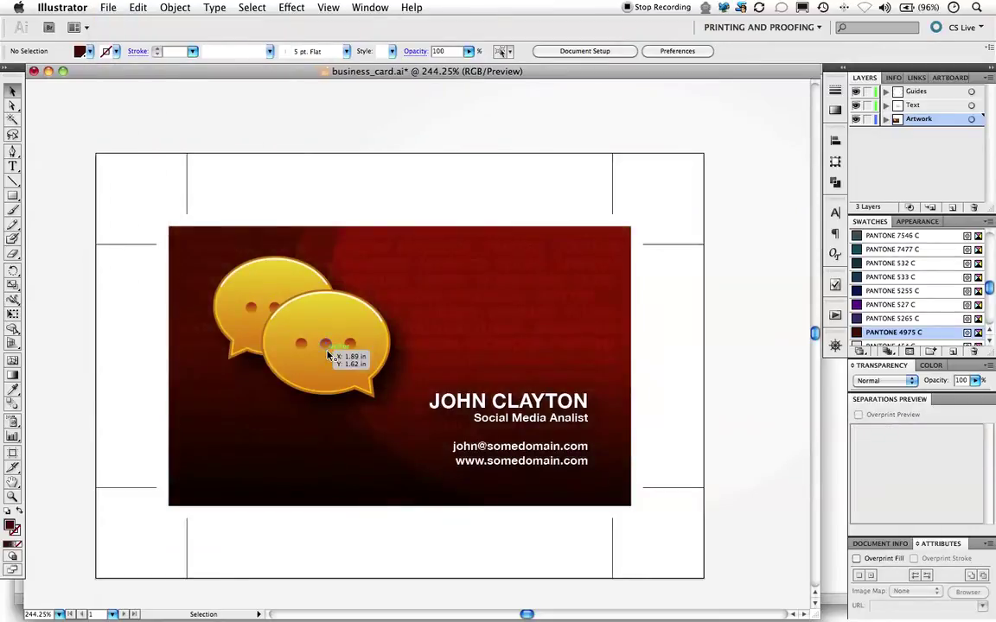
click(856, 92)
click(855, 106)
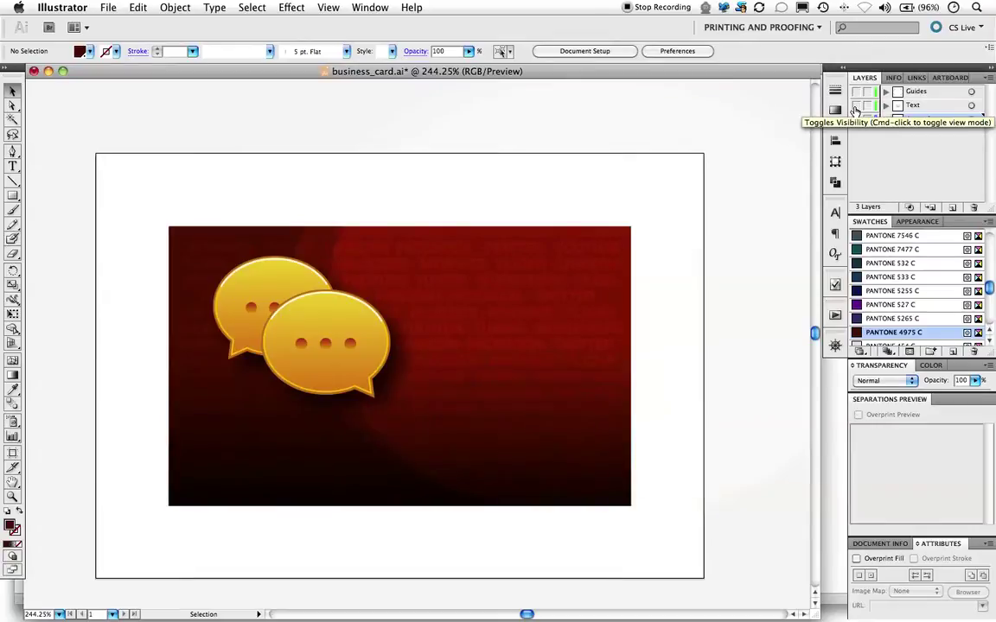
Export the artwork as a TIFF named business_card_background.tif.
click(108, 7)
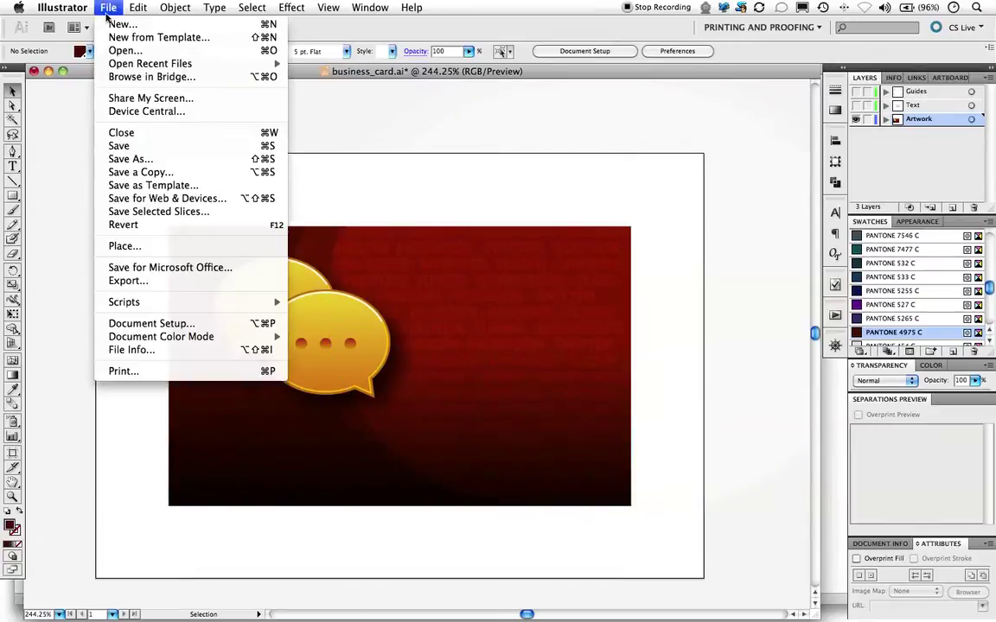
click(141, 280)
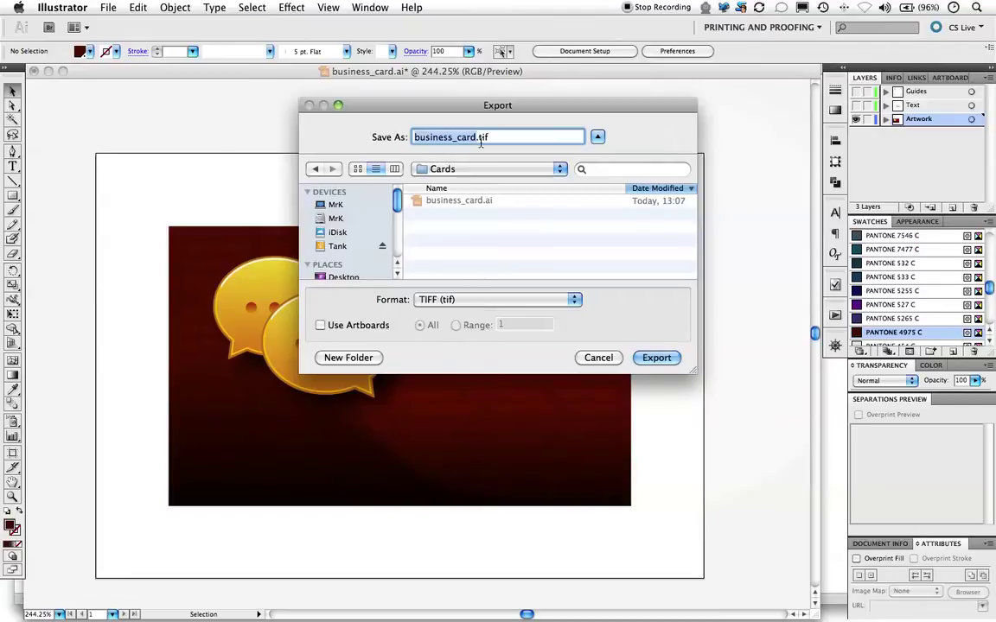
key(Right)
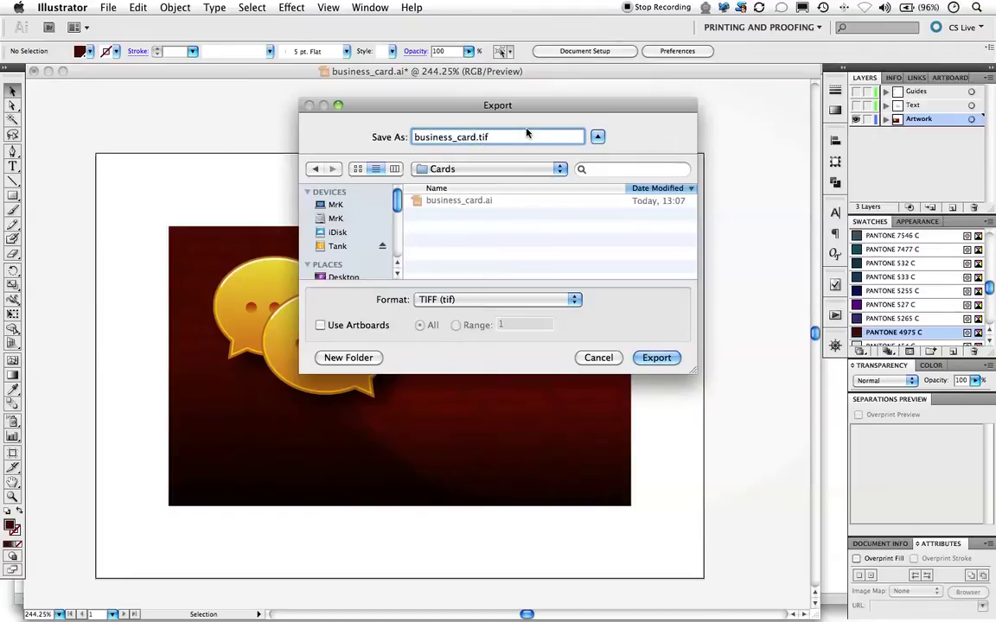
text(_background)
click(648, 358)
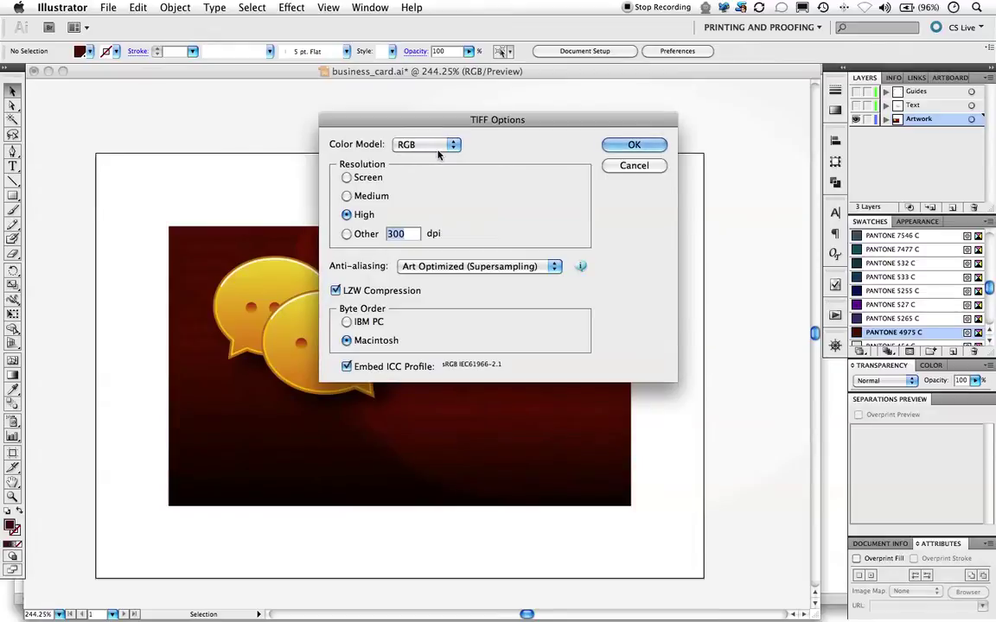
In TIFF Options keep RGB colour, drop the embedded colour profile, and confirm.
click(434, 145)
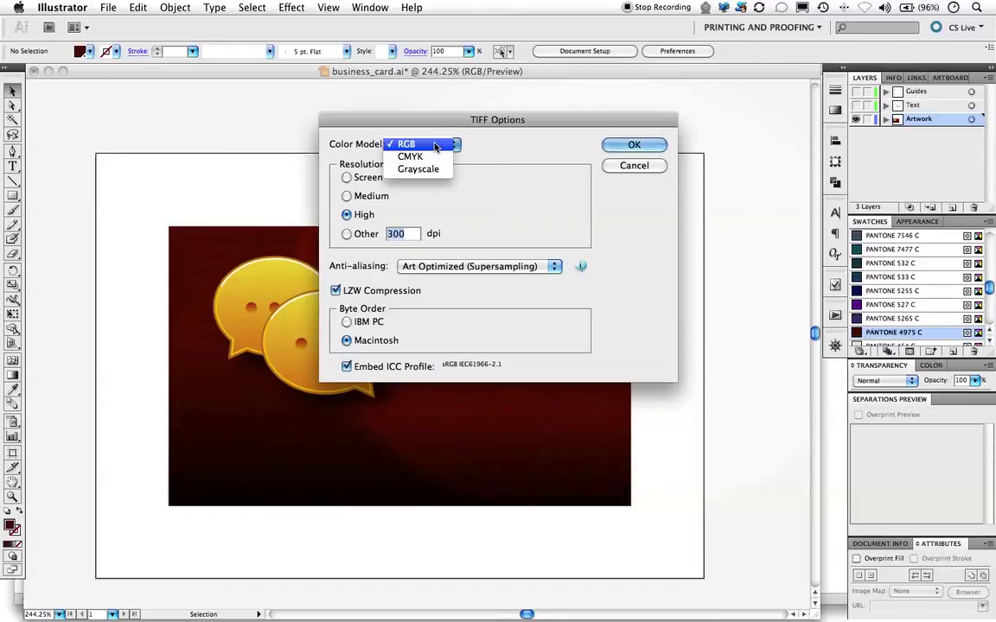
click(434, 145)
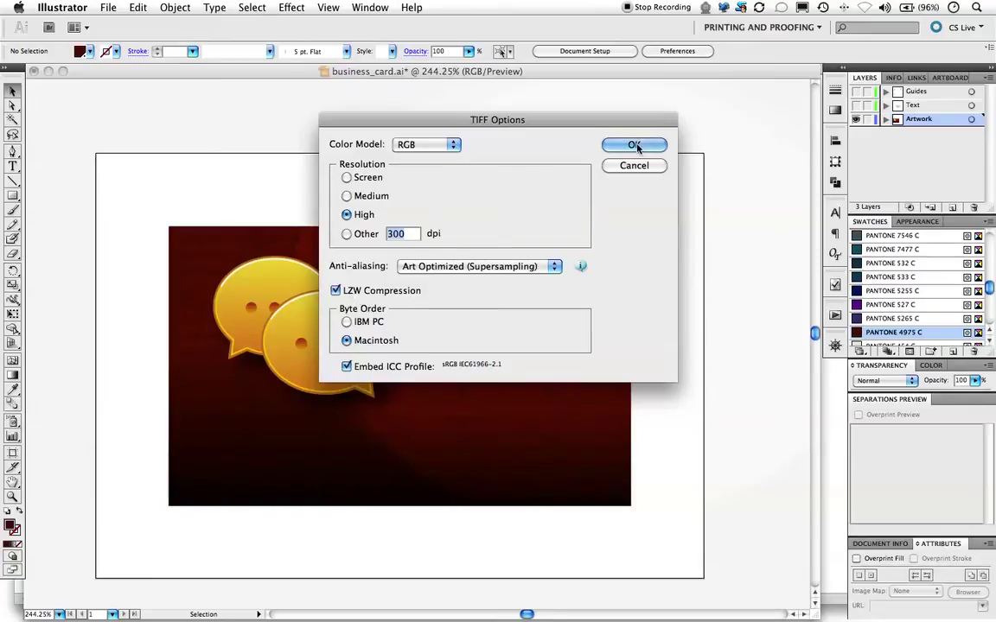
click(347, 366)
click(646, 147)
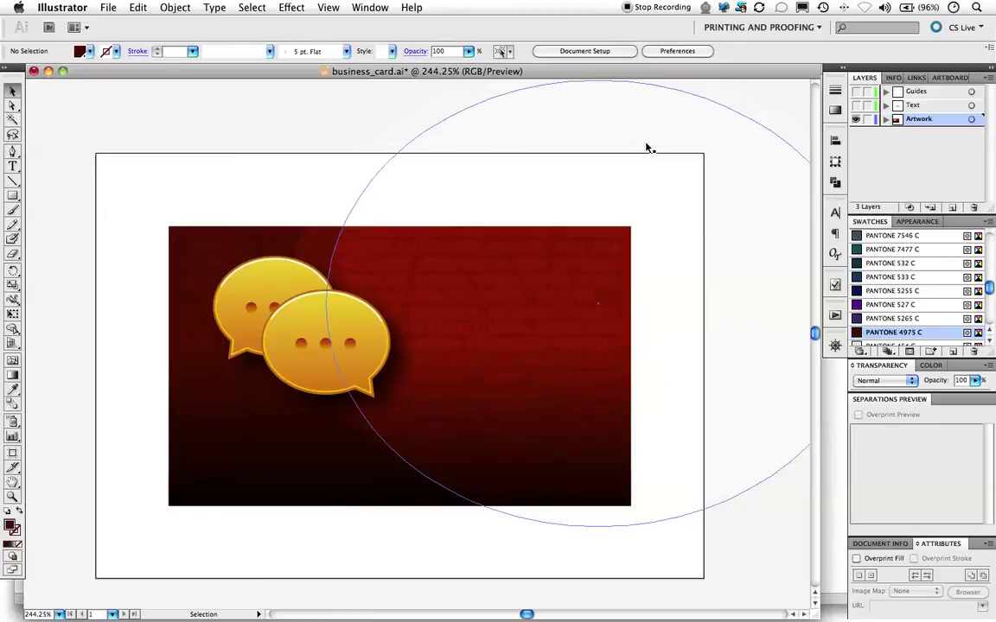
Switch to Photoshop and open business_card_background.tif from the Cards folder.
key(super+Tab)
key(super+Tab)
key(super+Tab)
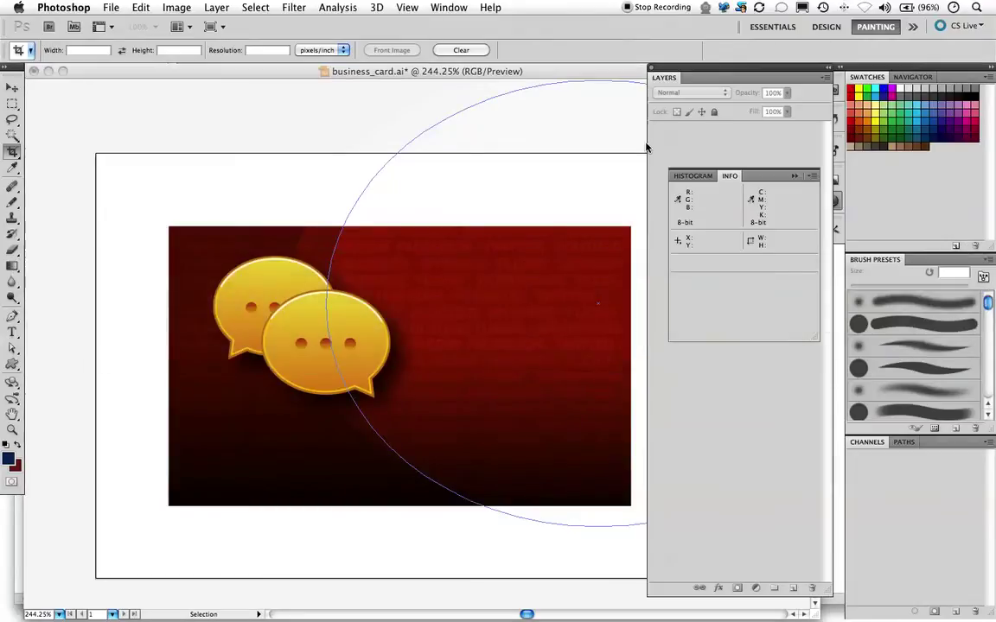
click(111, 7)
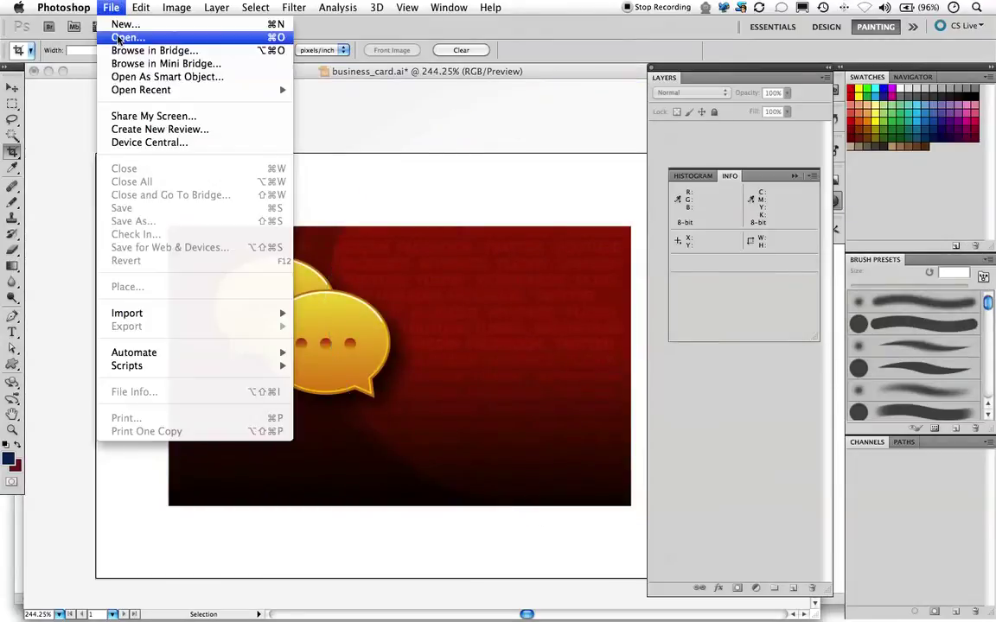
click(120, 38)
click(480, 123)
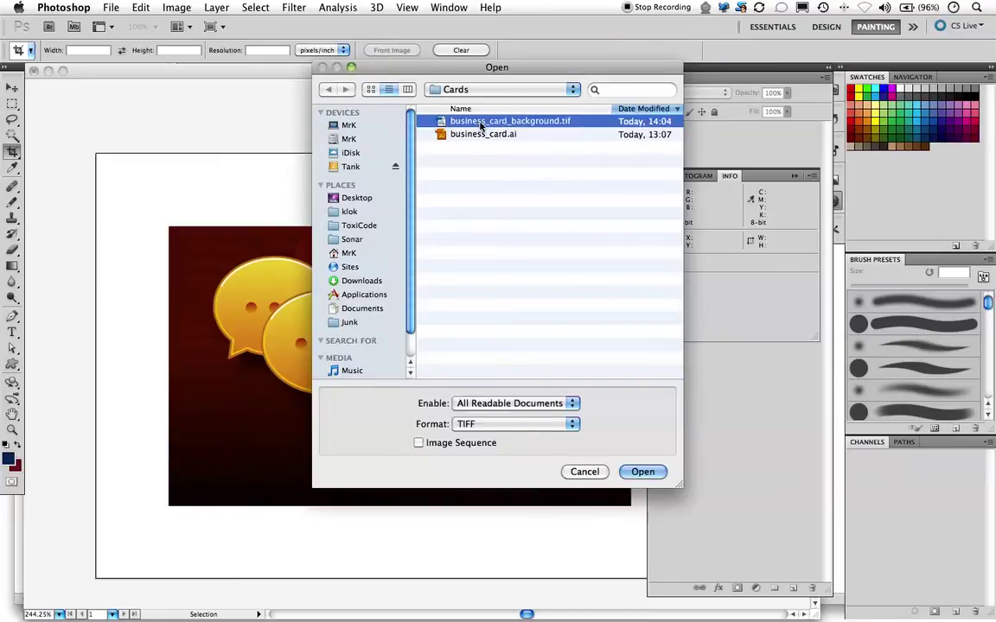
click(655, 471)
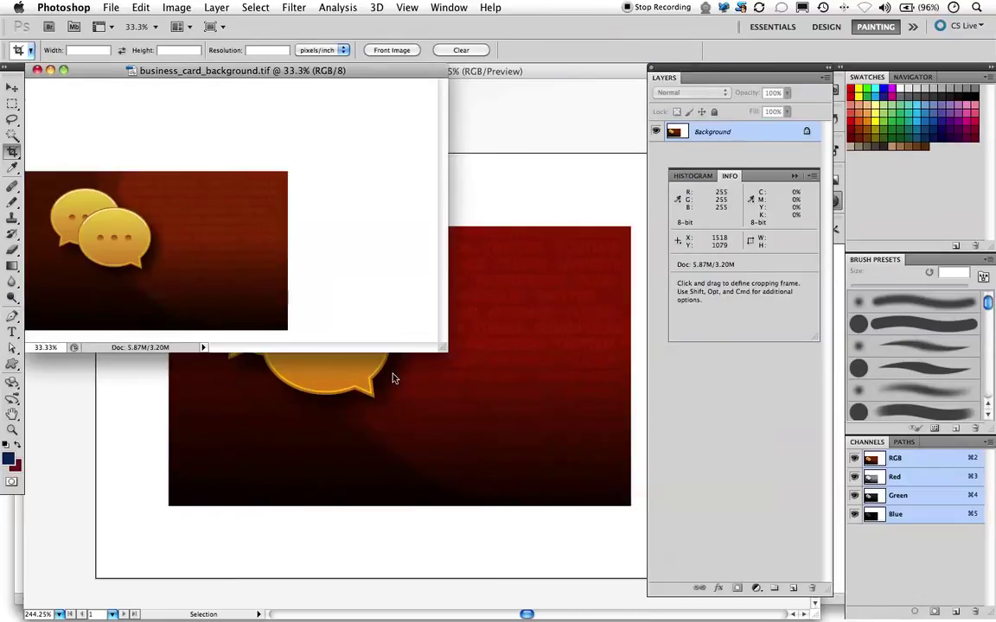
Maximize and zoom the image, then crop it to the dark red card artwork.
drag(444, 345, 644, 596)
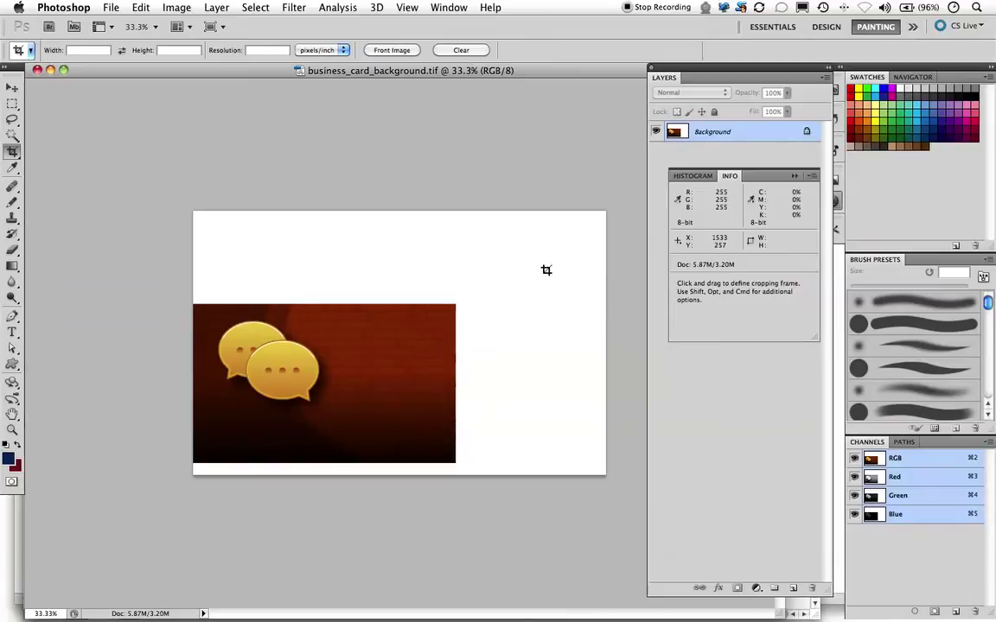
key(super+equal)
key(super+equal)
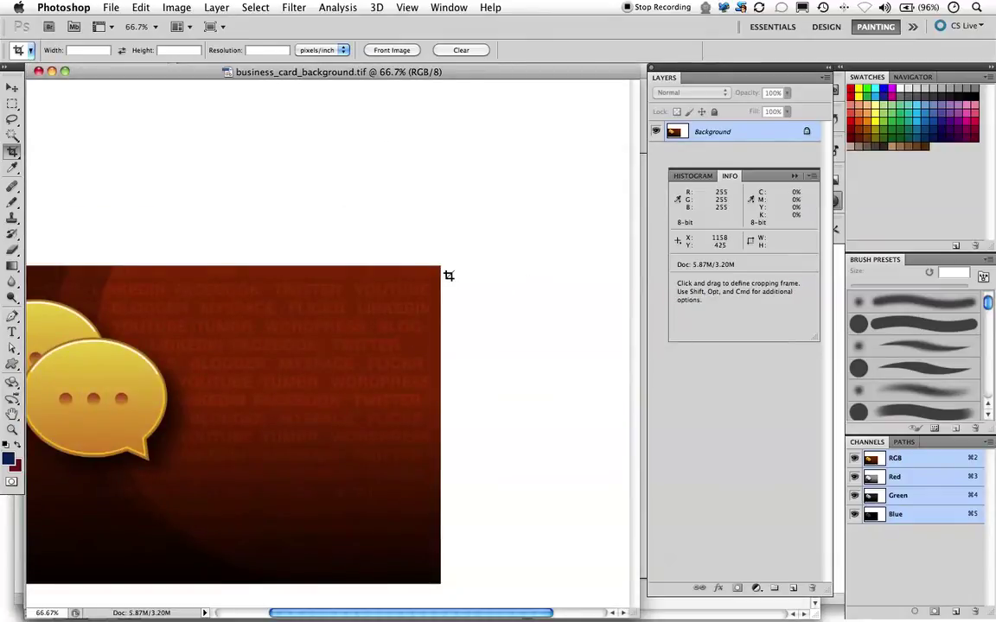
drag(438, 270, 2, 584)
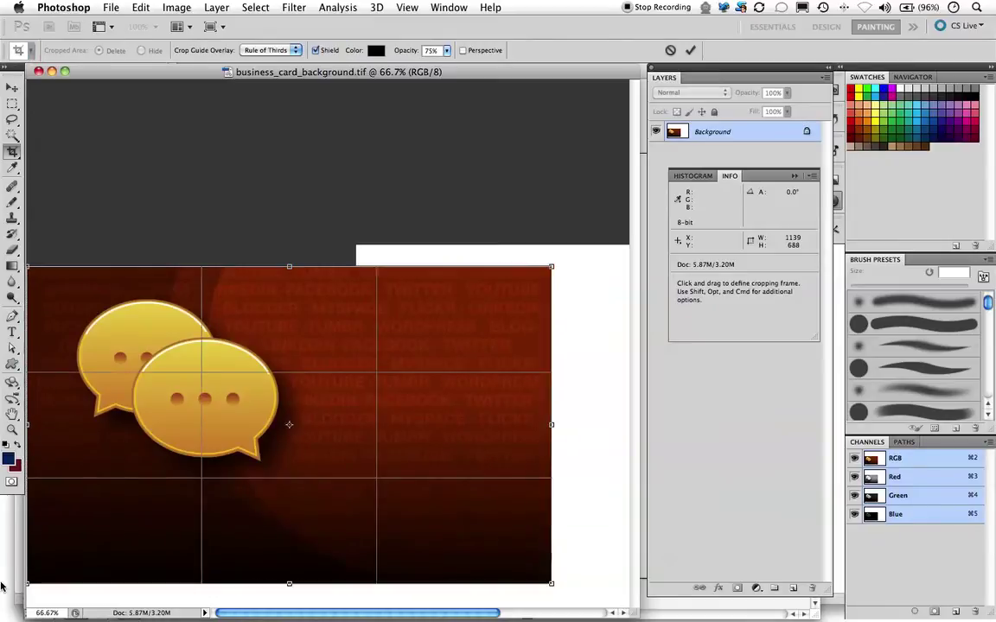
key(Return)
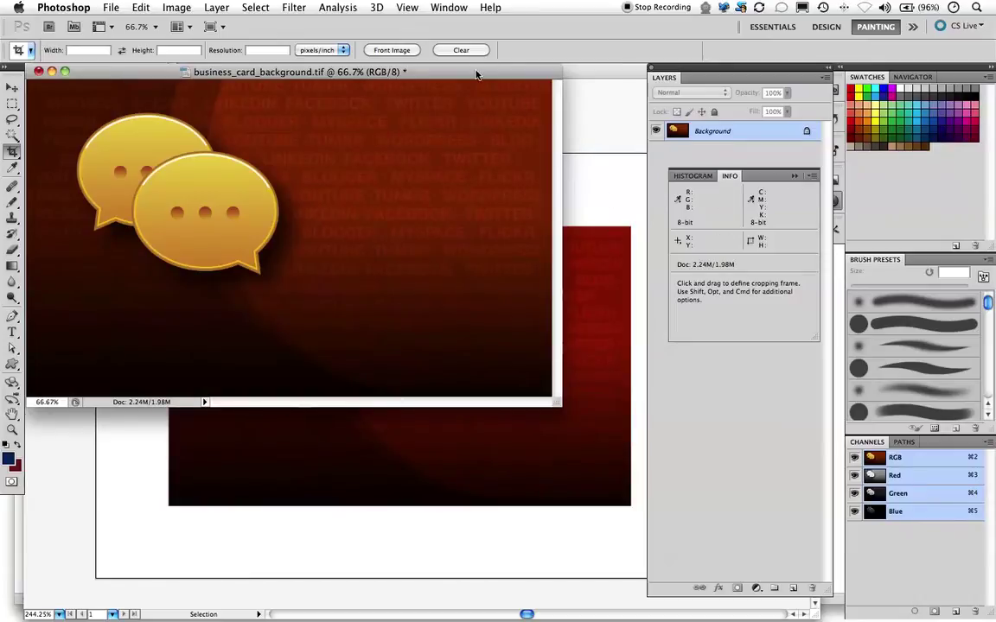
drag(474, 73, 464, 117)
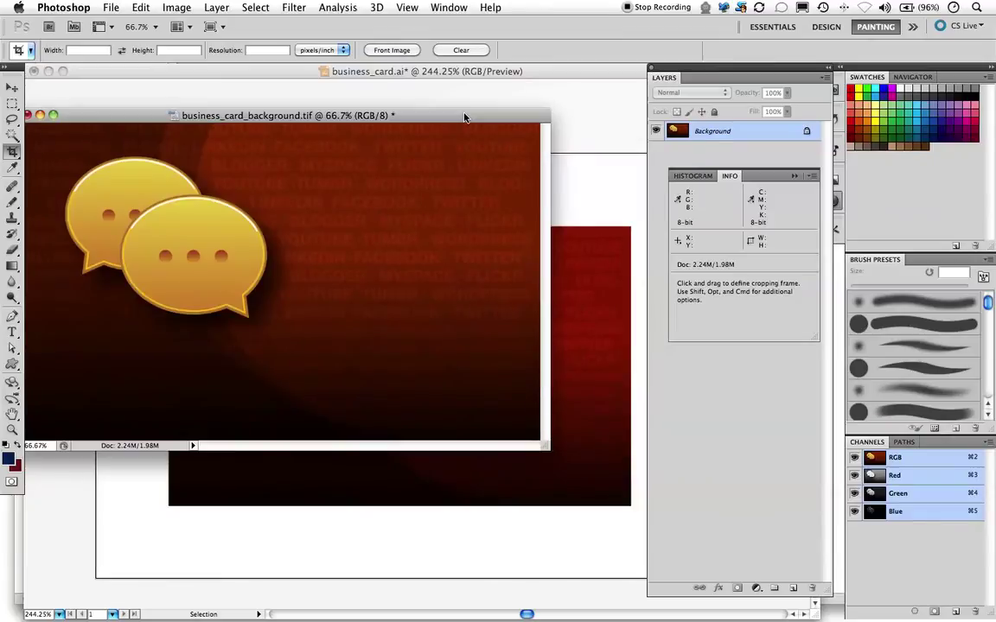
Apply Levels with black input 16 and white input 228.
key(super+l)
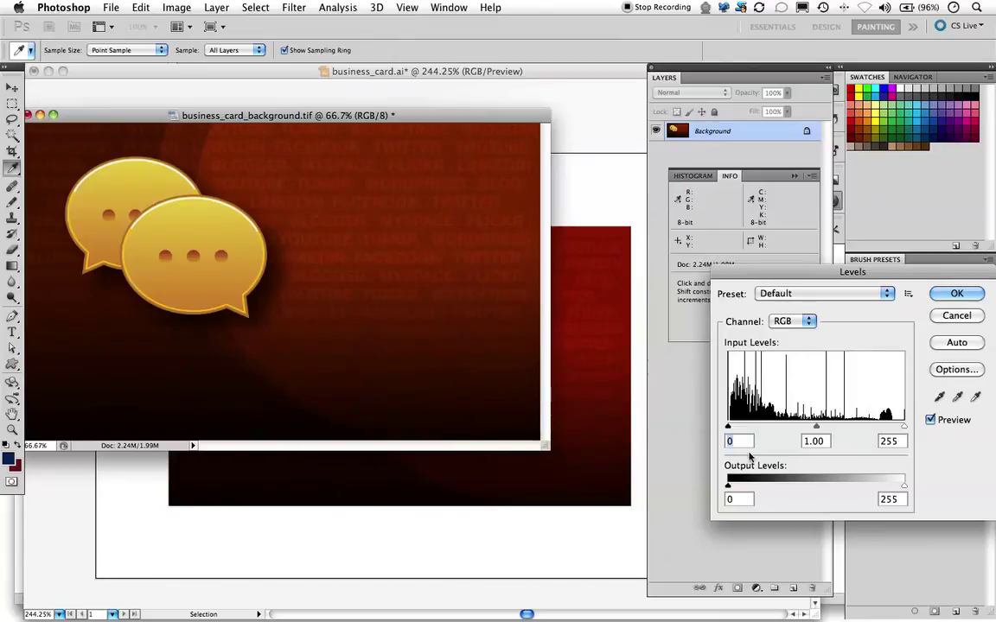
drag(728, 428, 738, 431)
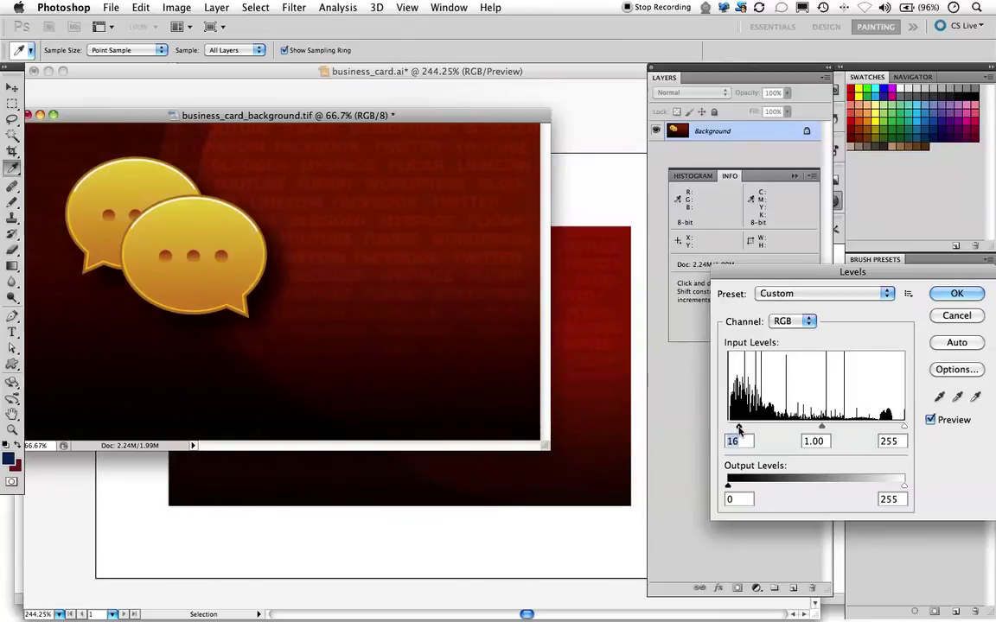
drag(903, 428, 885, 430)
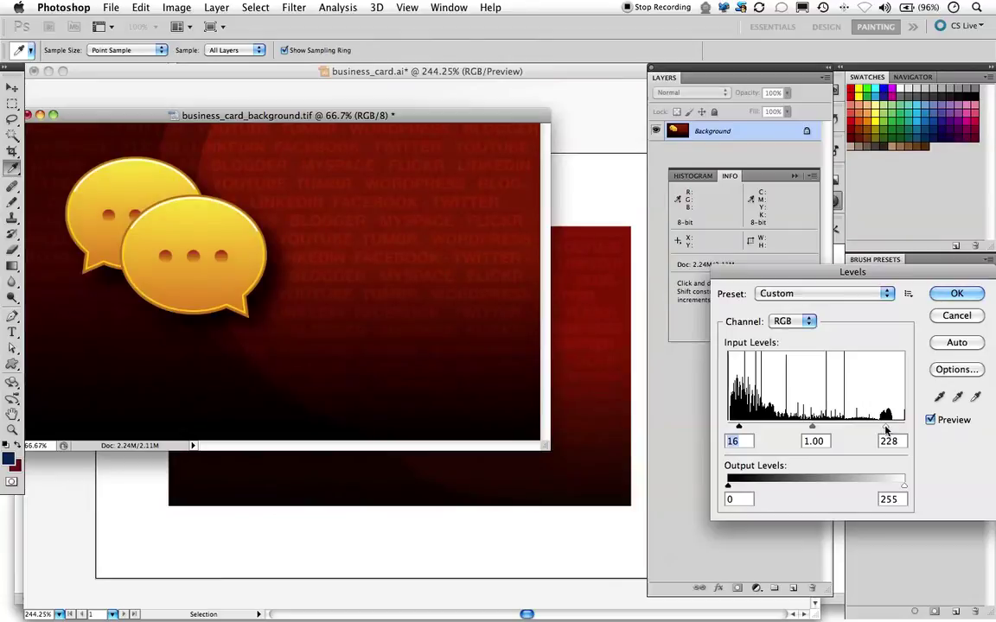
click(957, 294)
key(c)
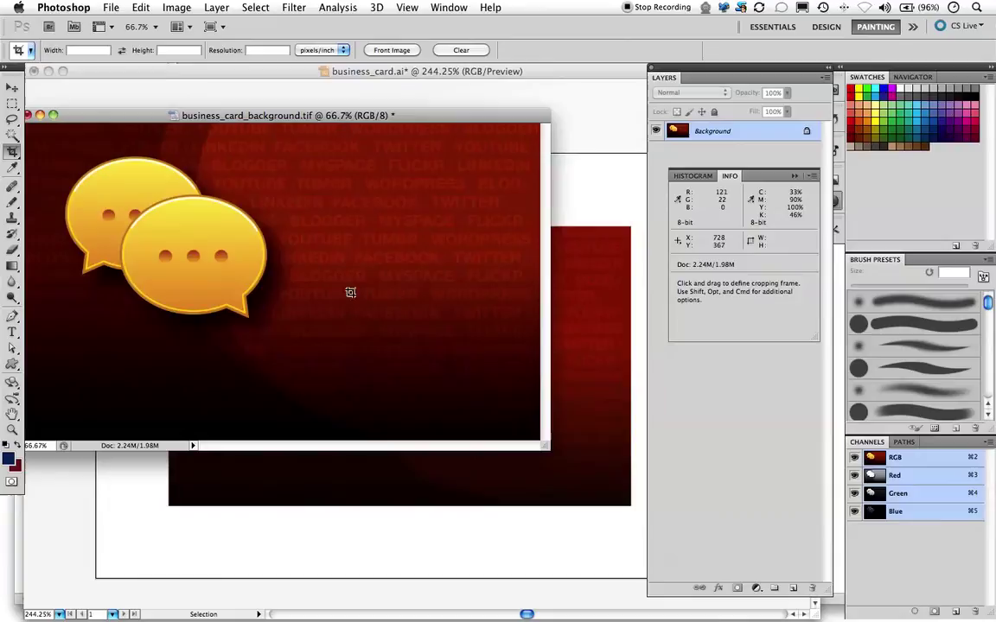
Apply Filter > Sharpen to the background and view it at 100%.
click(295, 8)
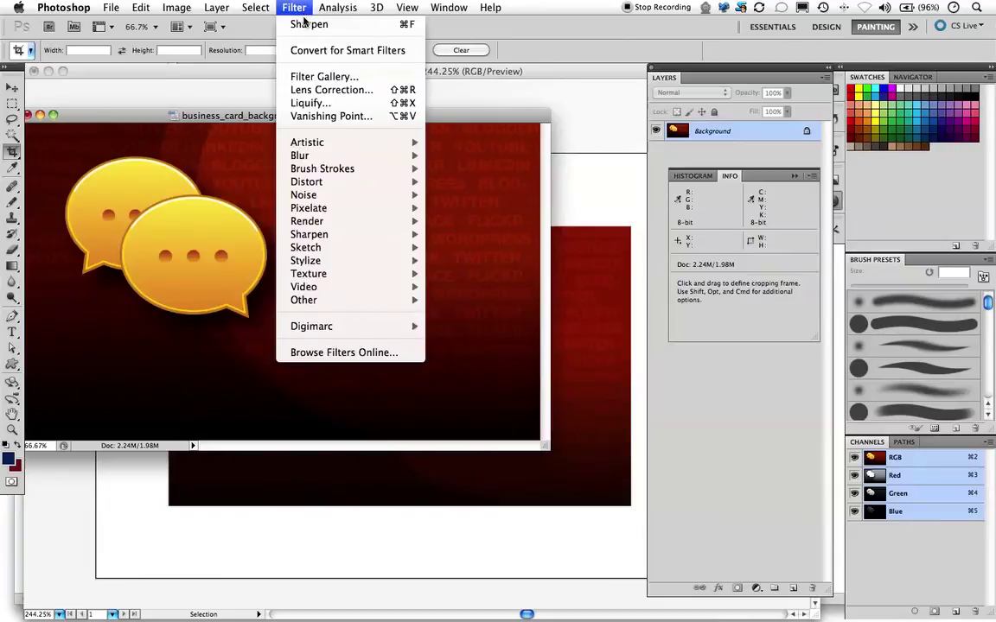
click(303, 27)
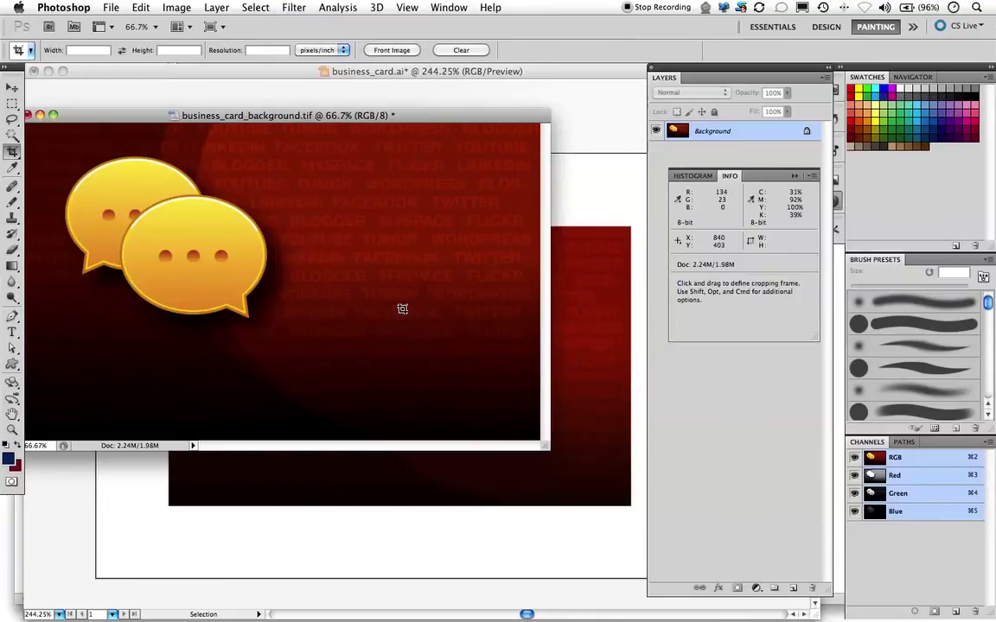
key(super+plus)
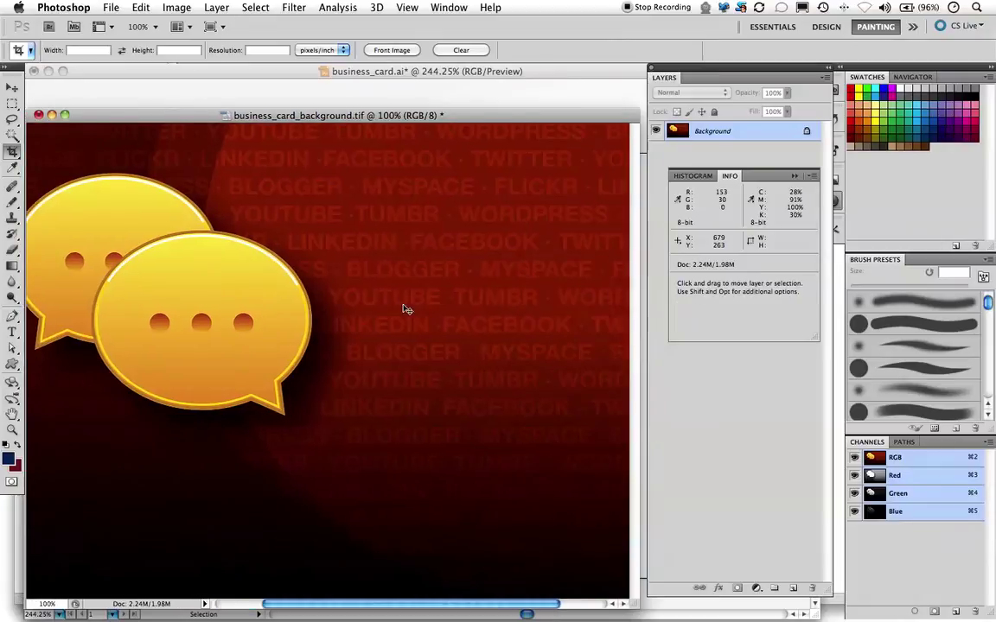
key(super)
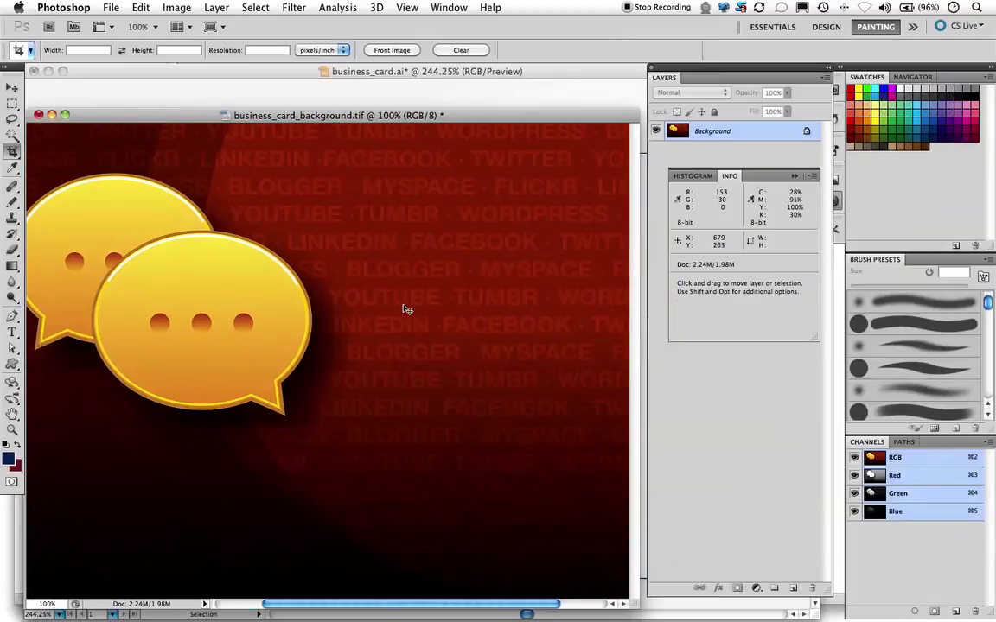
Replace business_card_background.tif with an LZW-compressed TIFF save, then return to Illustrator.
click(115, 8)
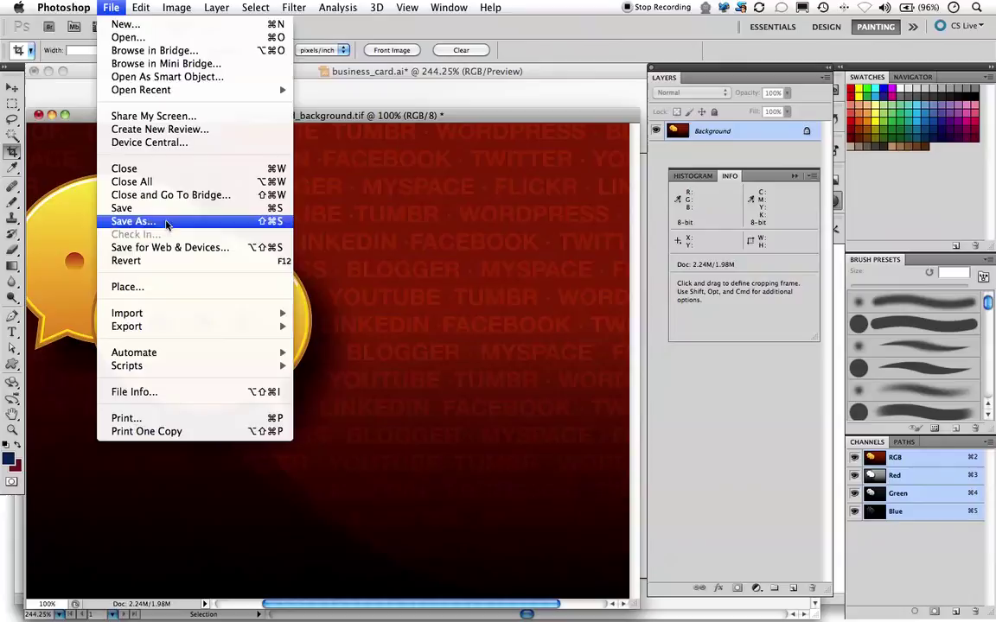
mouse_move(74, 7)
mouse_move(115, 7)
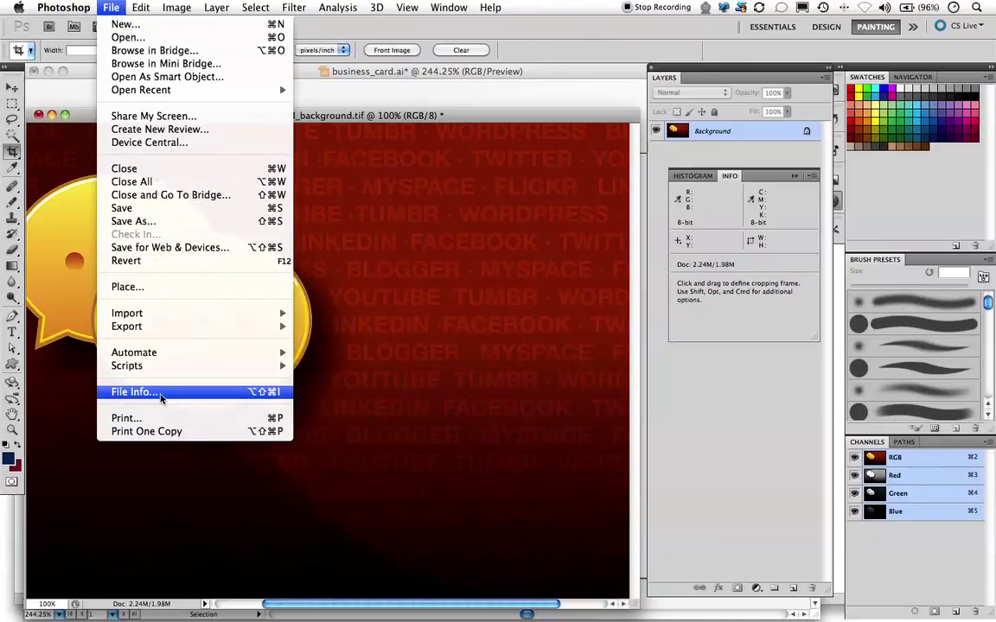
click(134, 222)
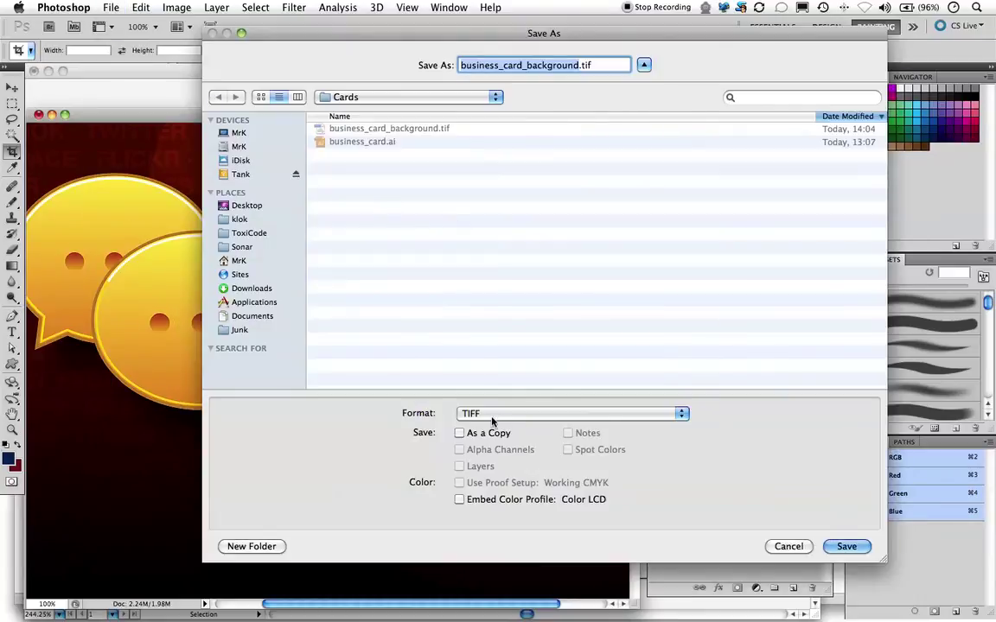
click(846, 546)
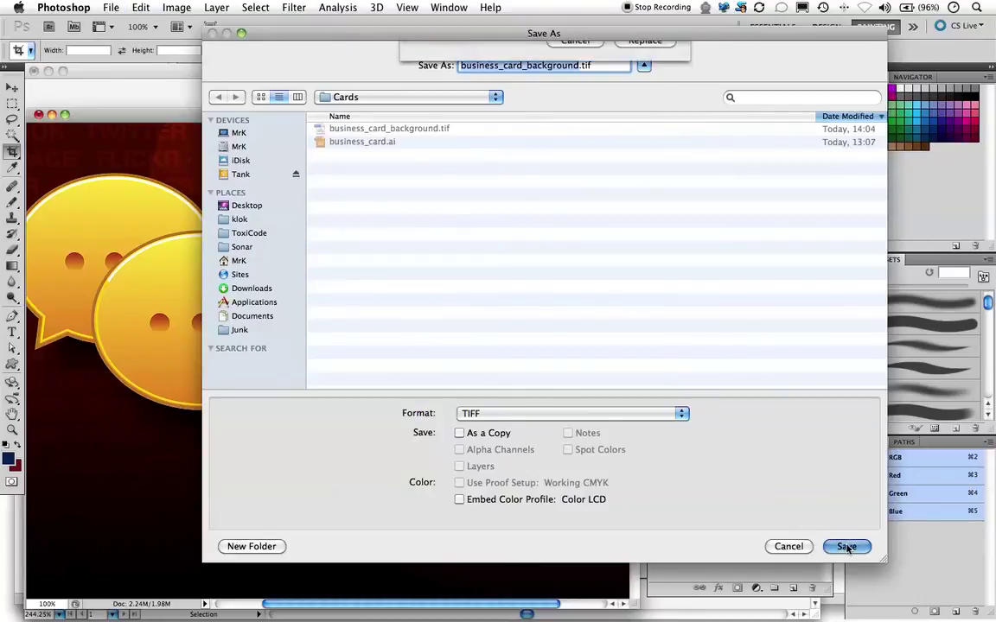
click(644, 124)
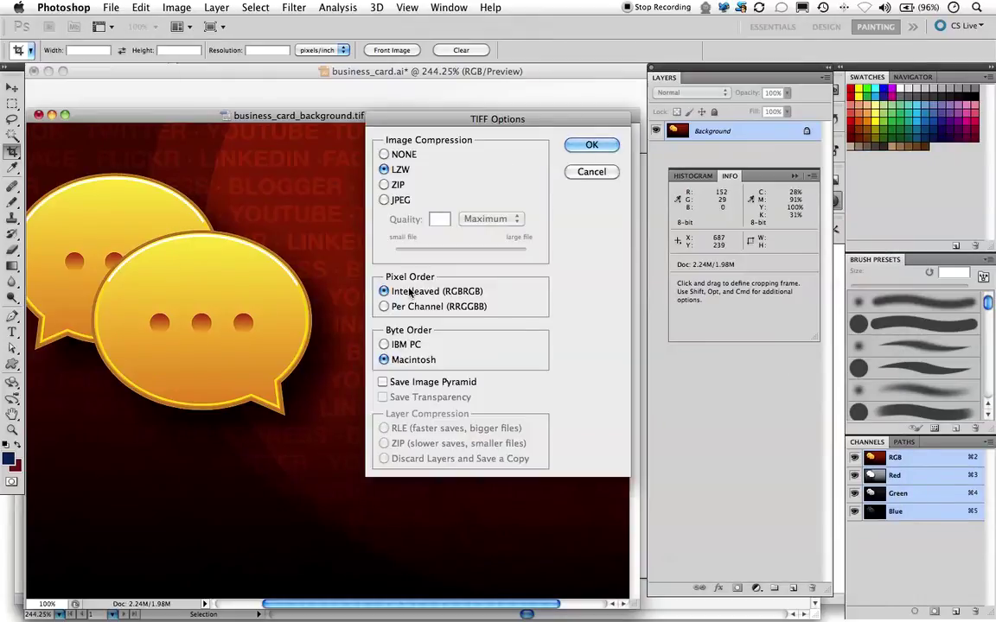
click(594, 147)
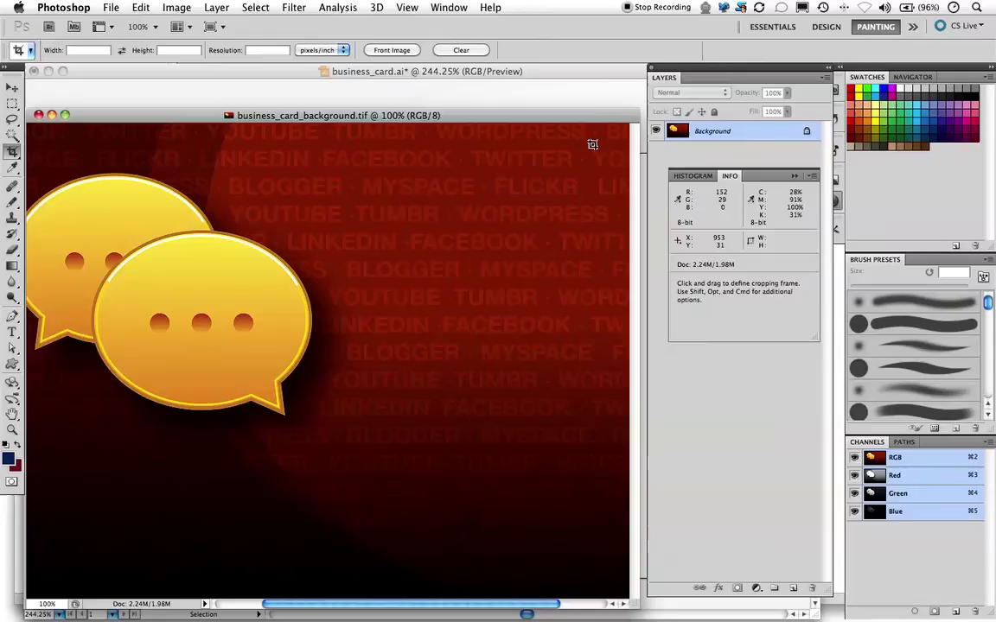
key(super+Tab)
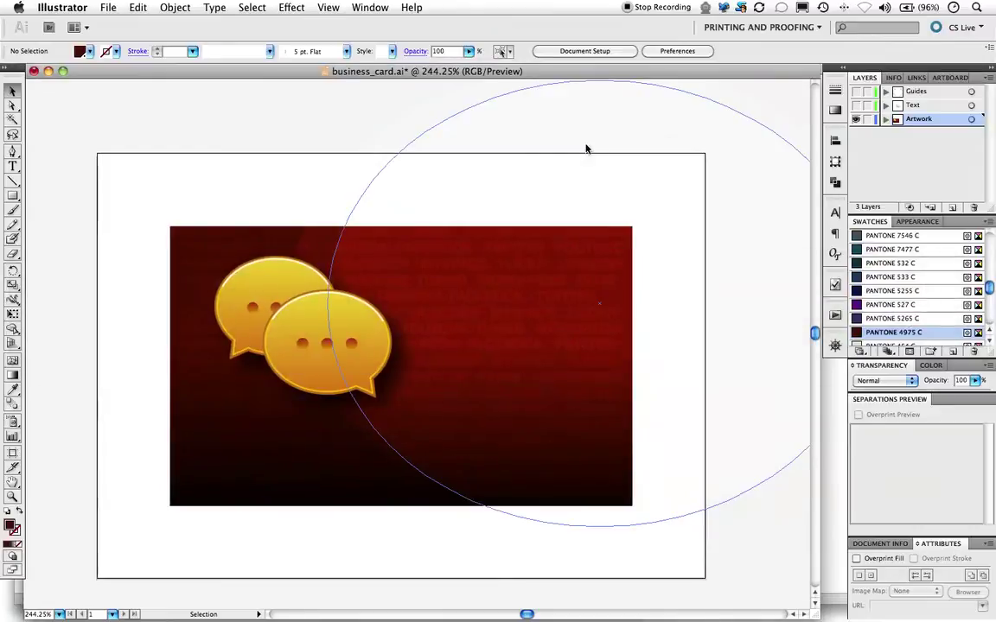
Convert business_card.ai to CMYK Color.
click(107, 8)
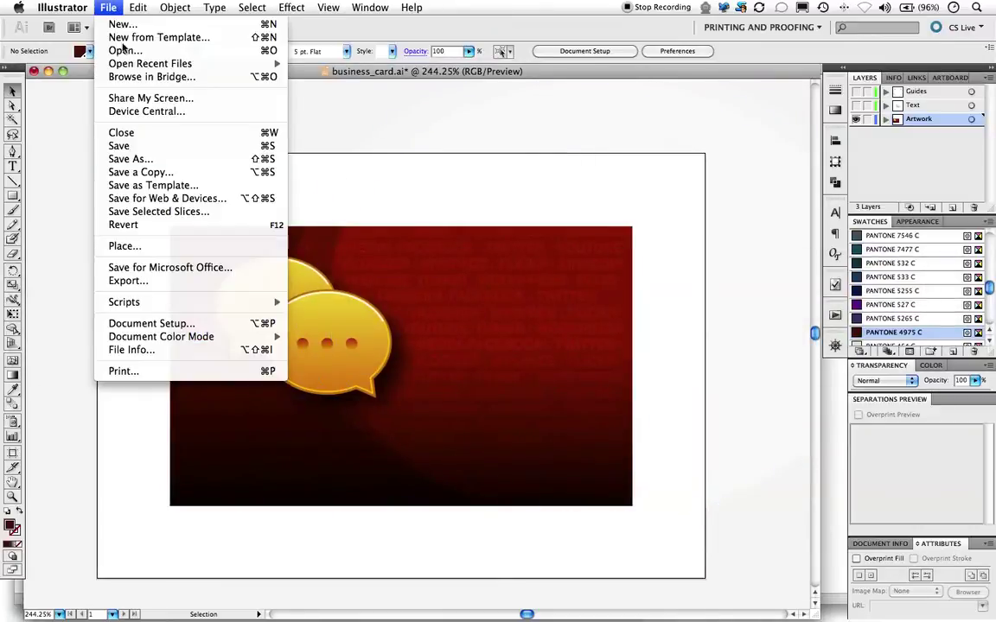
mouse_move(194, 336)
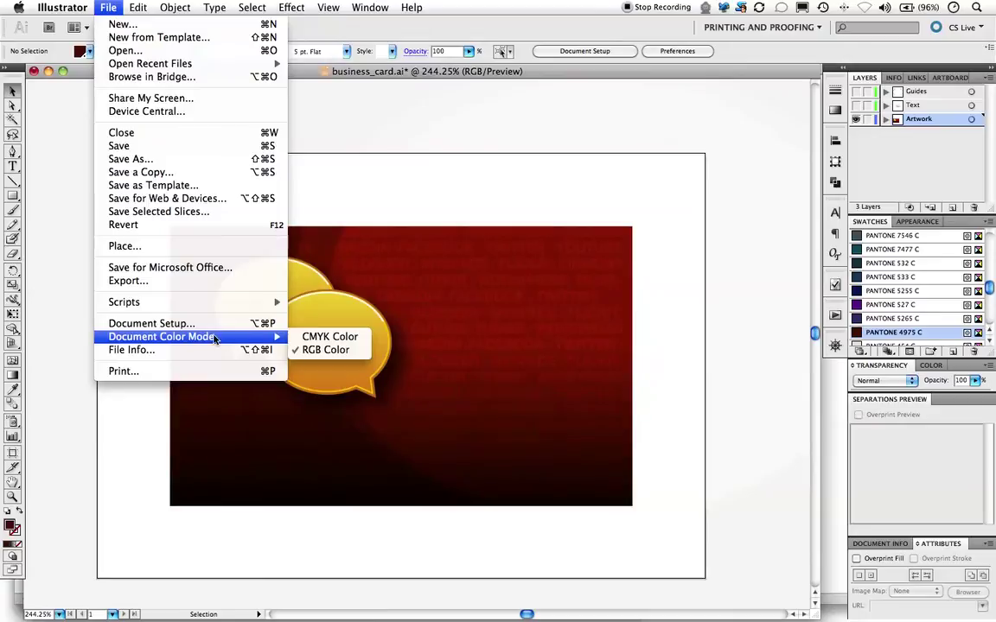
click(328, 337)
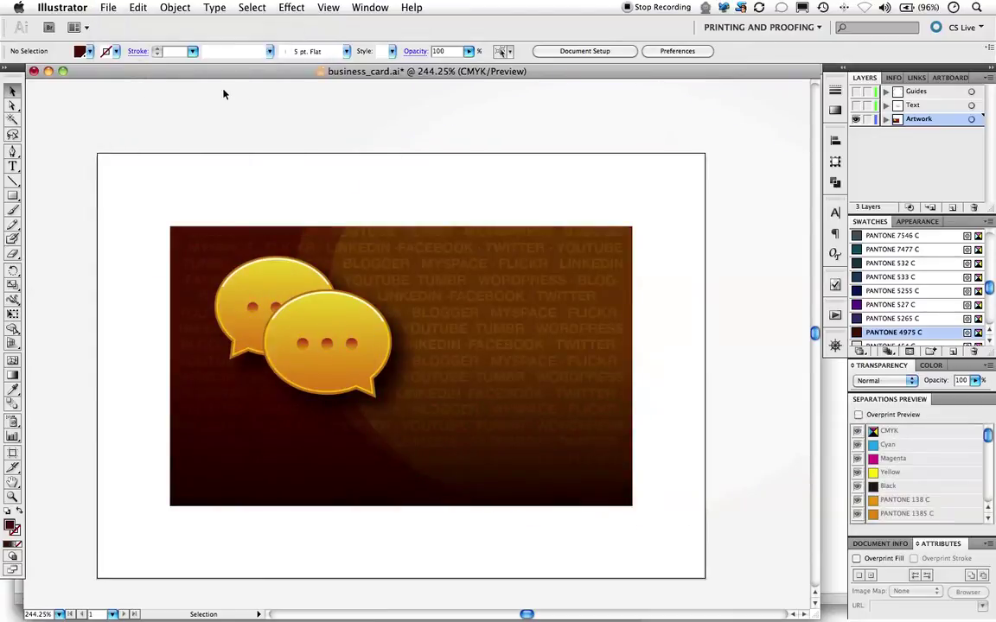
Add a new empty Layer 4 in the Layers panel.
click(99, 7)
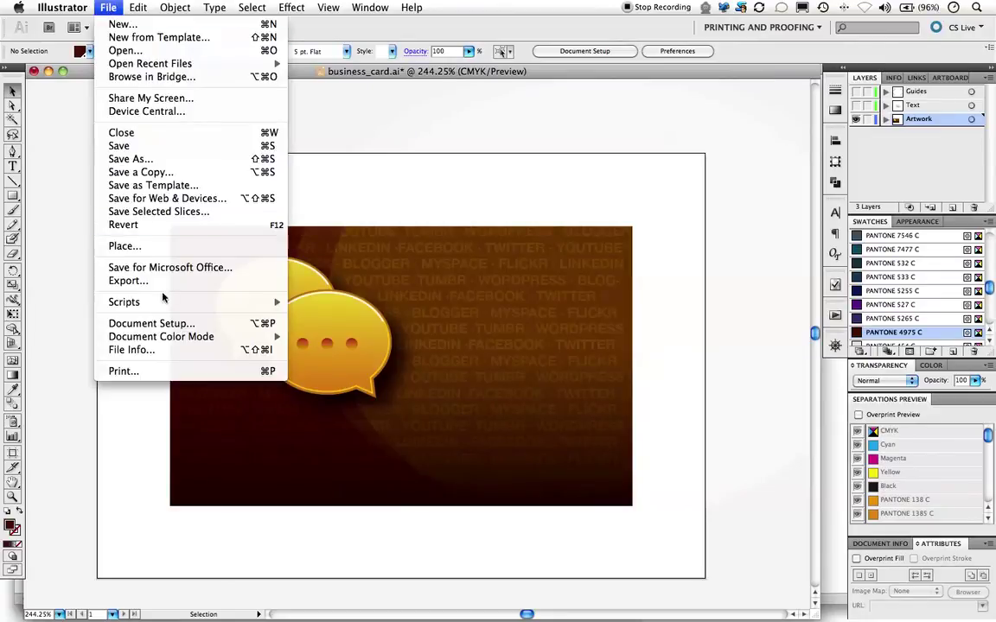
click(656, 178)
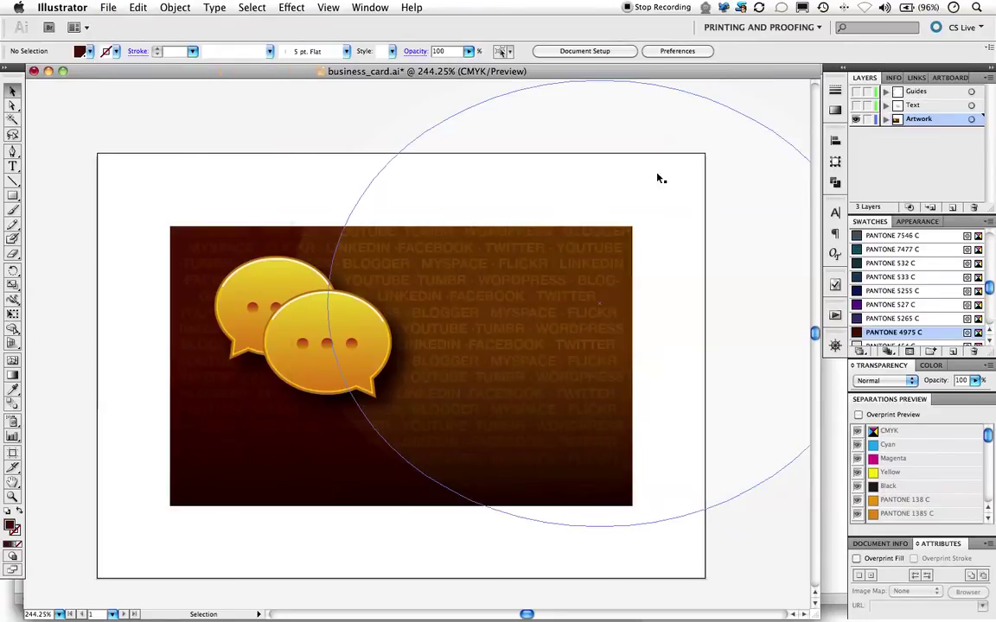
click(930, 208)
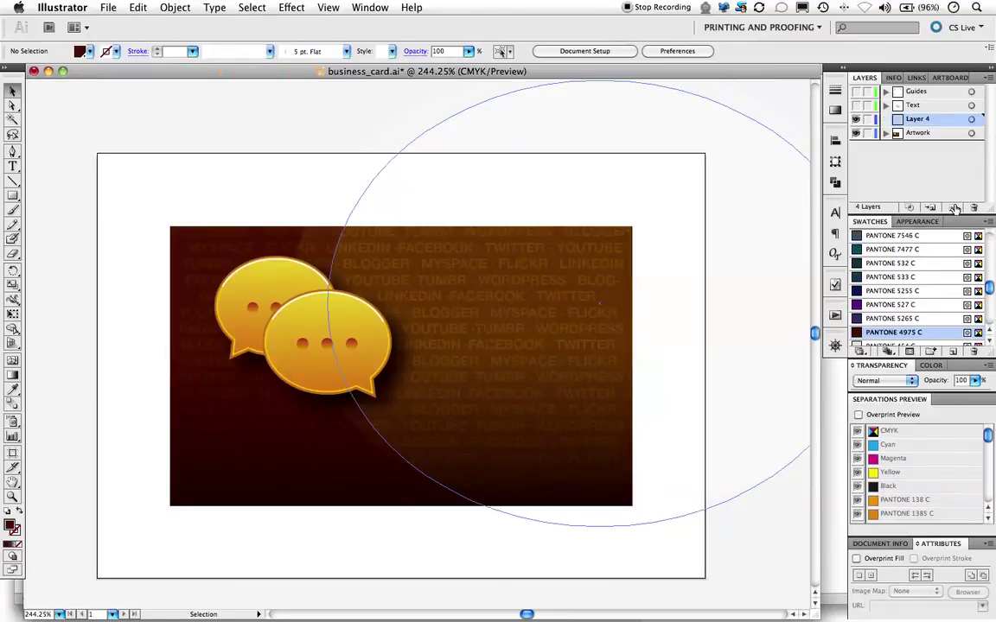
Place business_card_background.tif on Layer 4 and align it over the card's background rectangle.
click(106, 7)
click(121, 245)
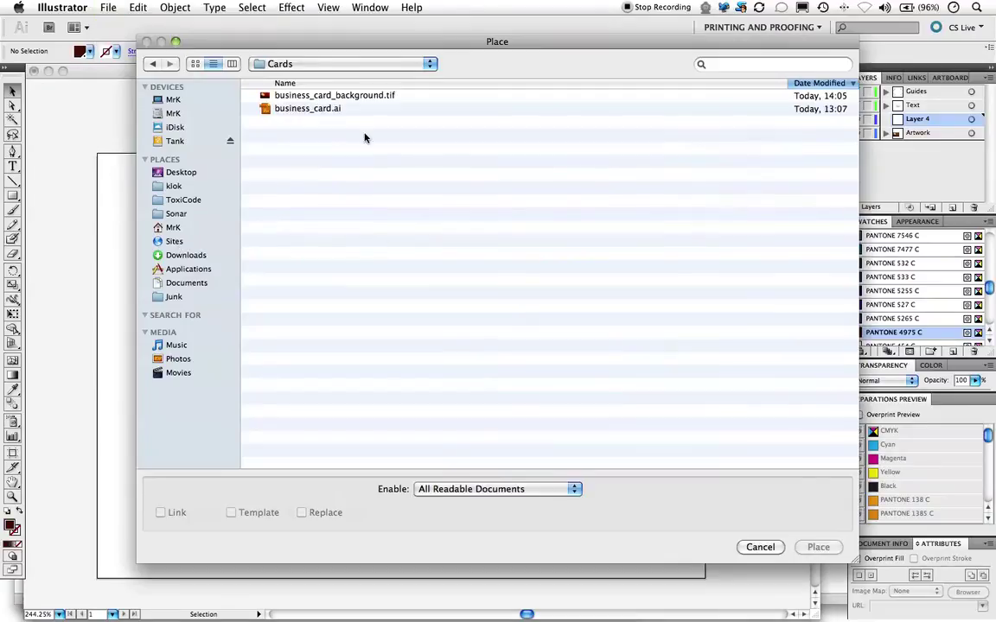
click(340, 96)
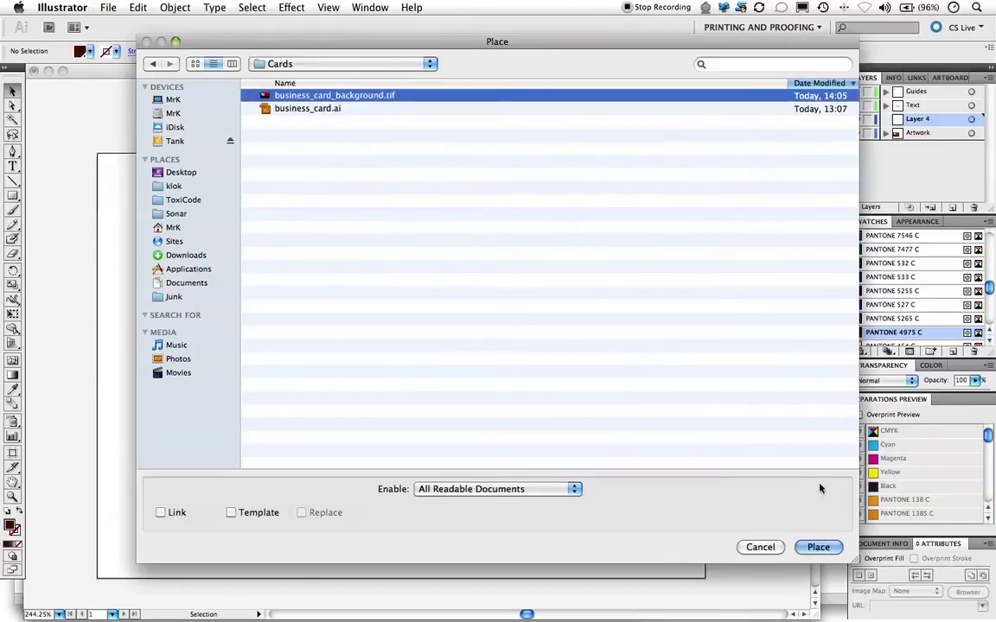
click(817, 547)
drag(513, 328, 450, 424)
drag(526, 365, 575, 293)
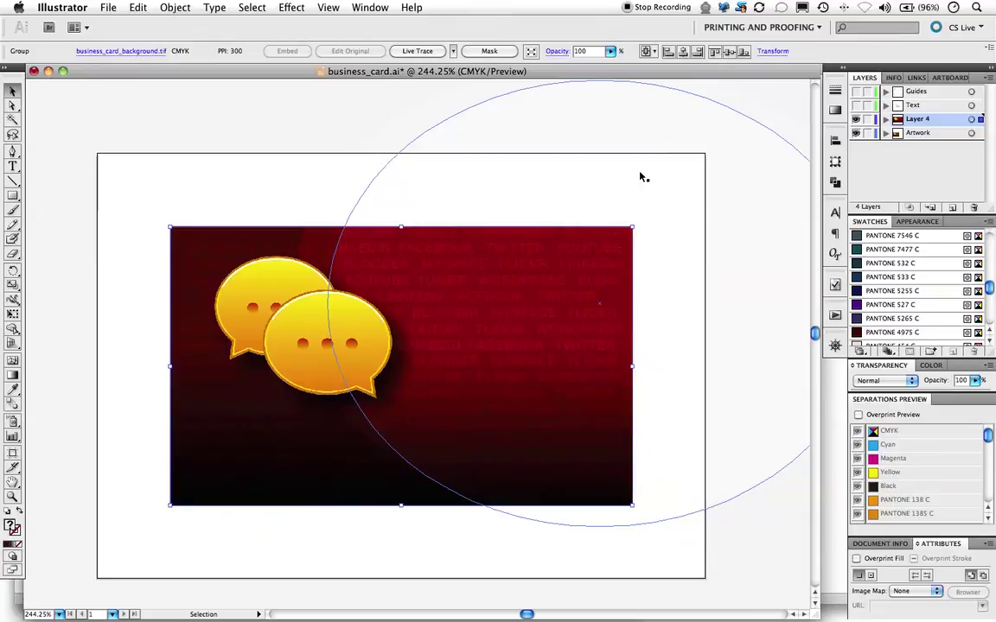
Lock Layer 4 and show the Text and Guides layers again, leaving Artwork hidden.
click(920, 133)
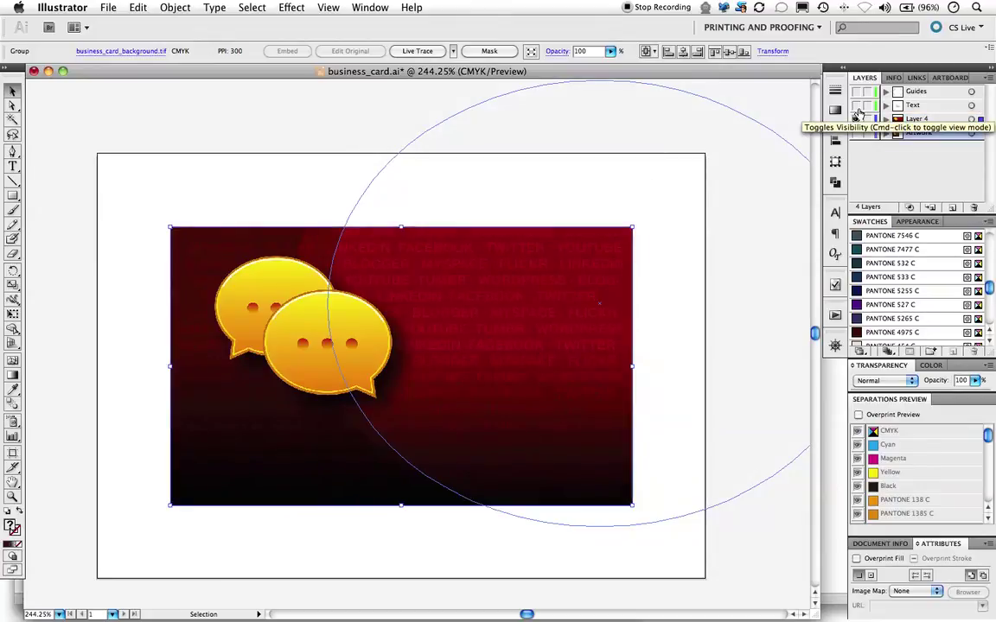
click(867, 120)
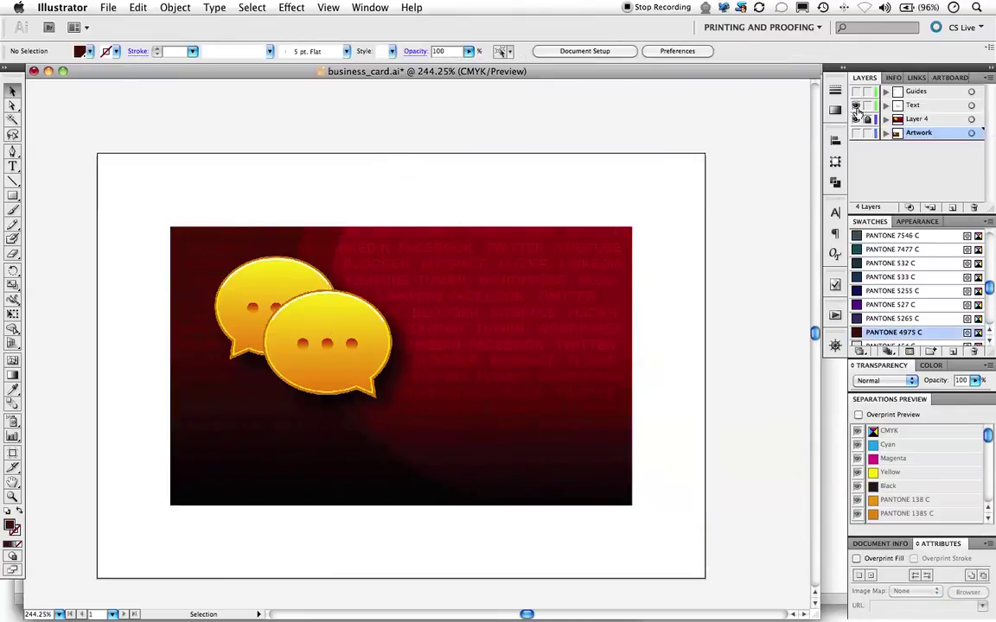
click(855, 105)
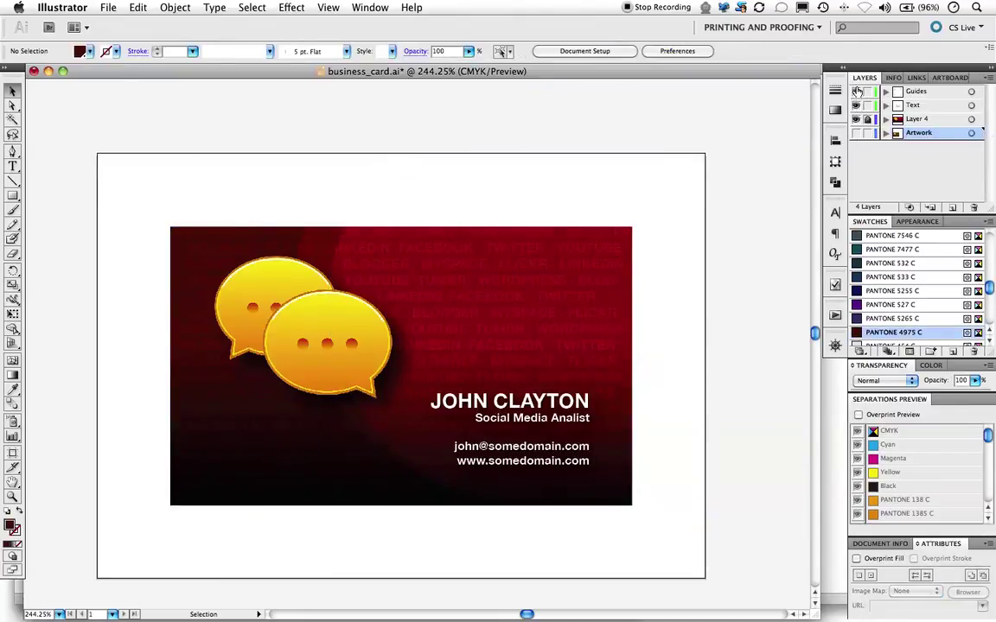
click(856, 90)
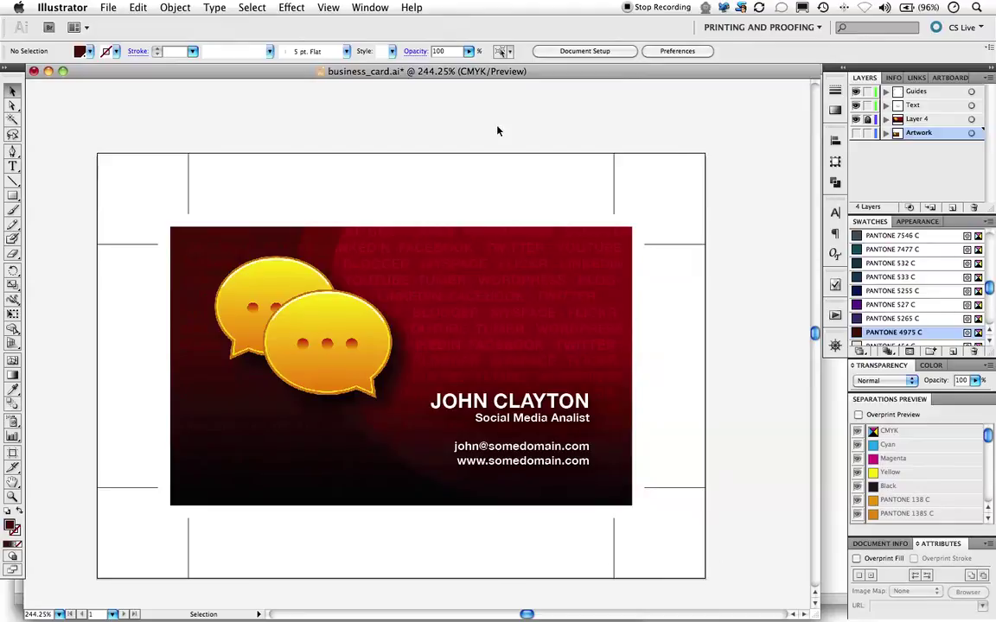